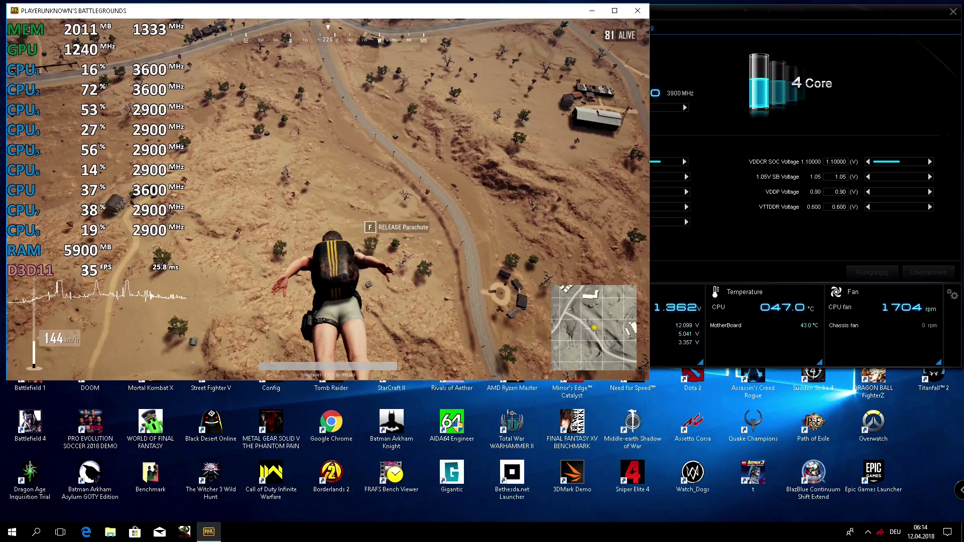
Parachute down to the desert settlement, search its houses for a weapon and run out to the roadside
key(f)
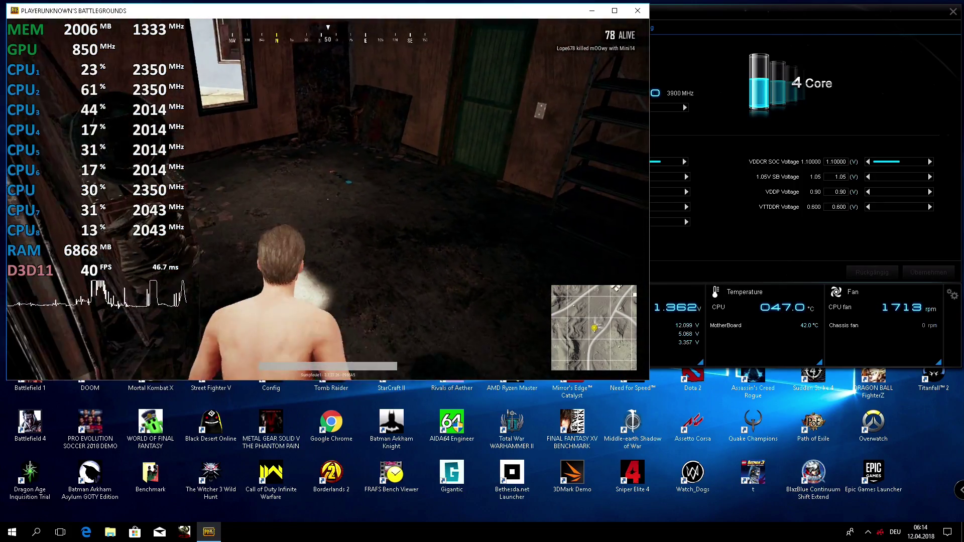
key(w)
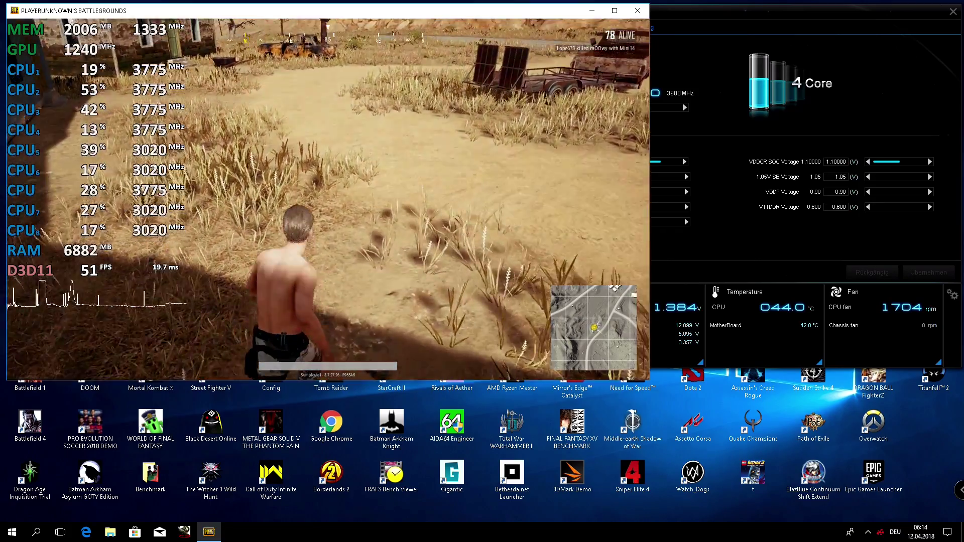
key(w)
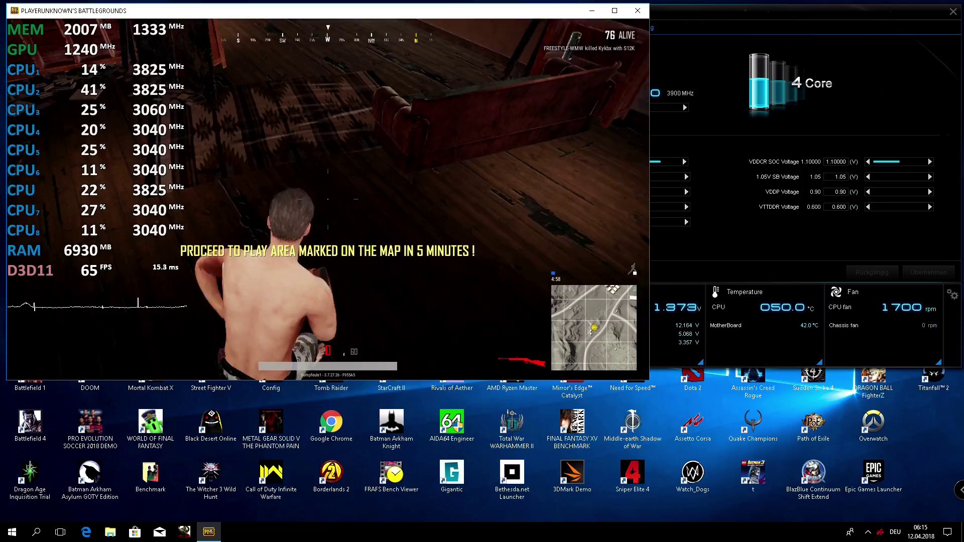
key(w)
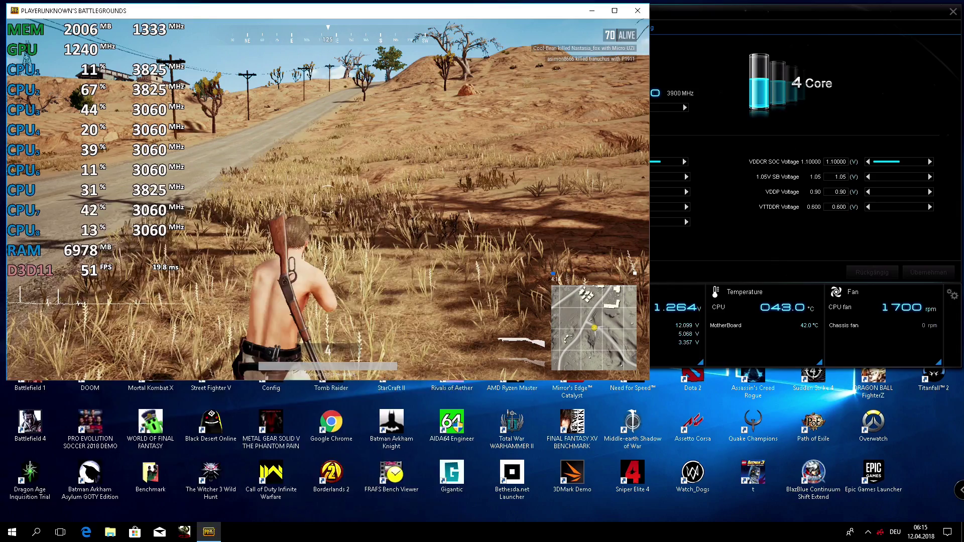
Switch to the ASUS Performance and Power Saving Utilities and apply a CPU ratio of 37.75 (3775 MHz), accepting the warning
key(super)
click(761, 86)
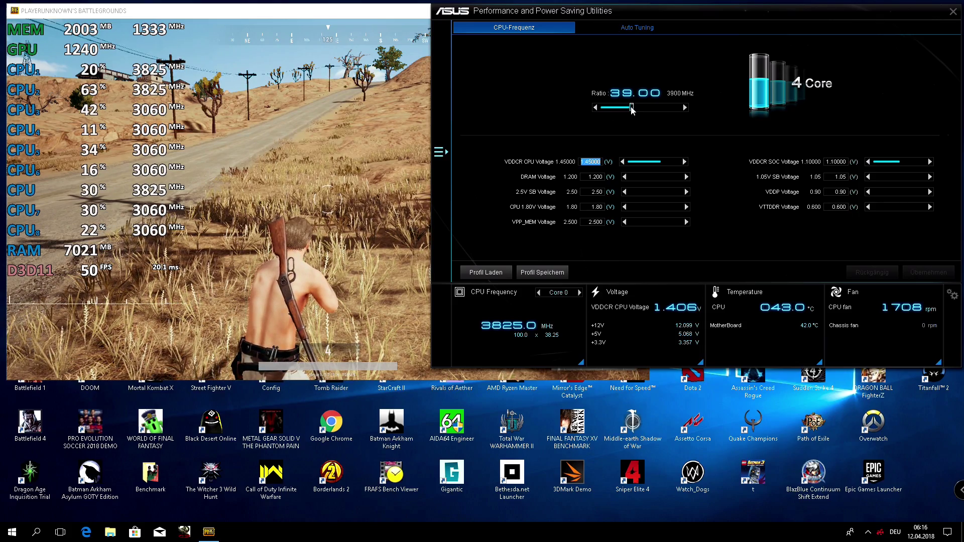
drag(632, 110, 629, 110)
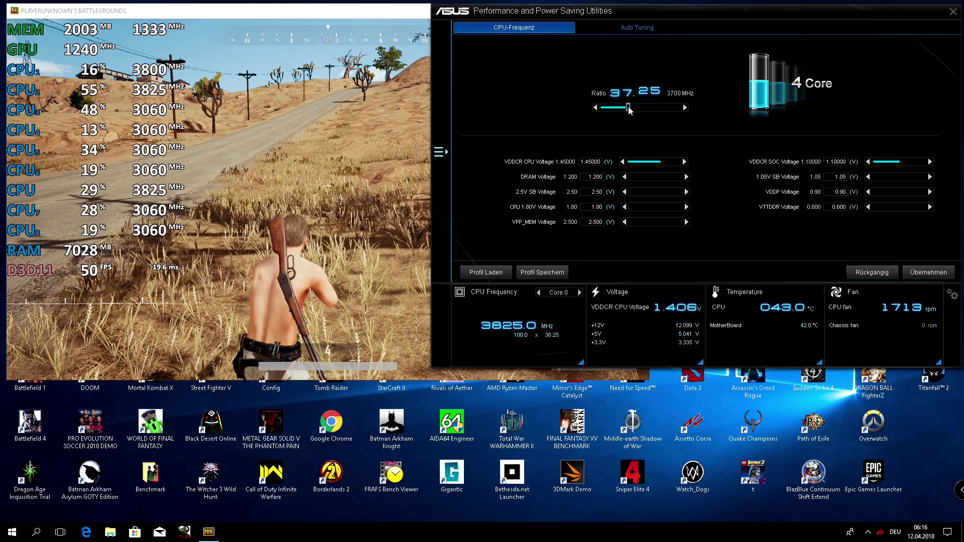
click(685, 107)
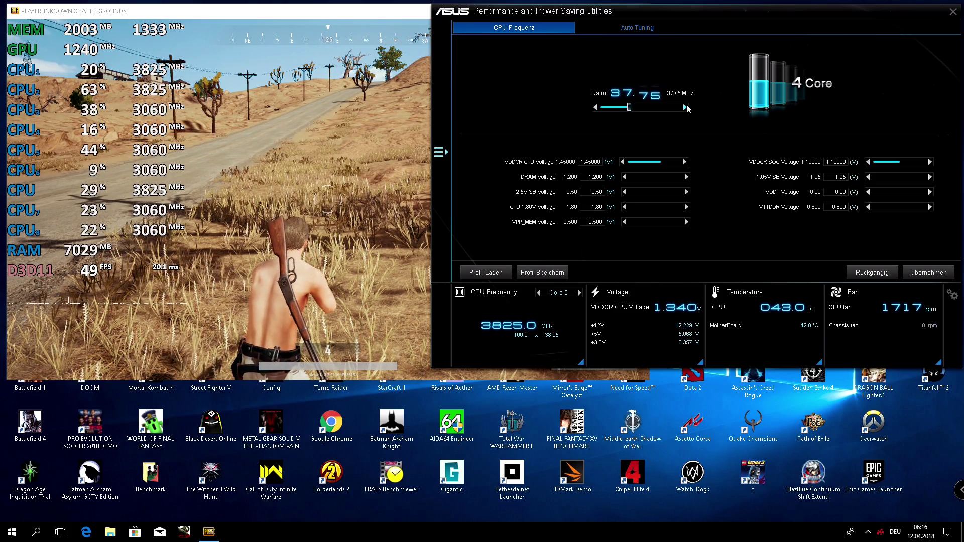
click(595, 108)
click(927, 272)
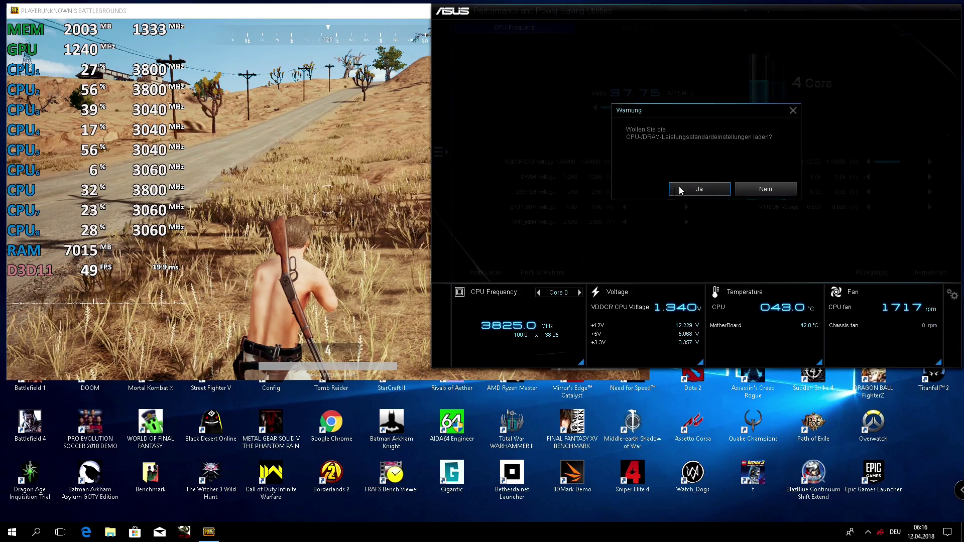
click(678, 191)
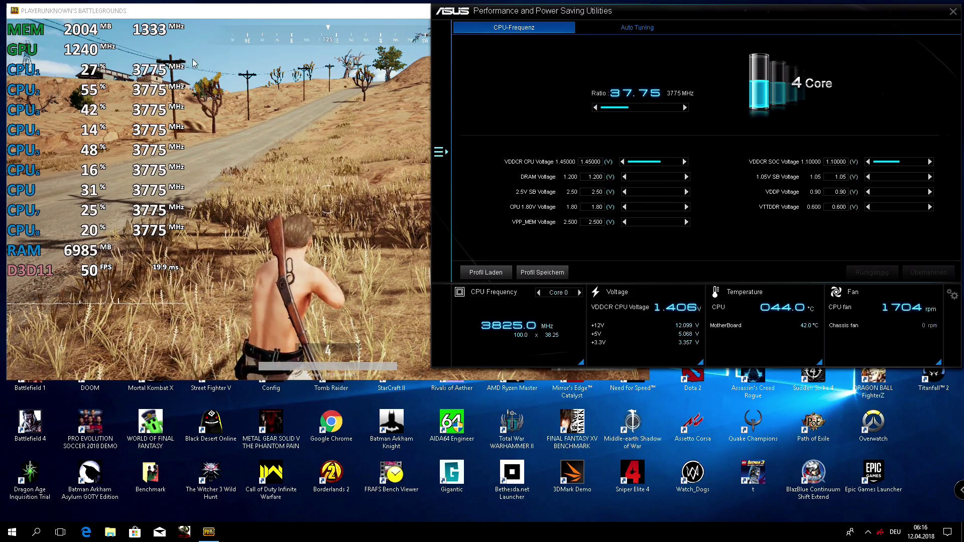
Return to the game and run across the field and up the slope into the hilltop house
click(151, 94)
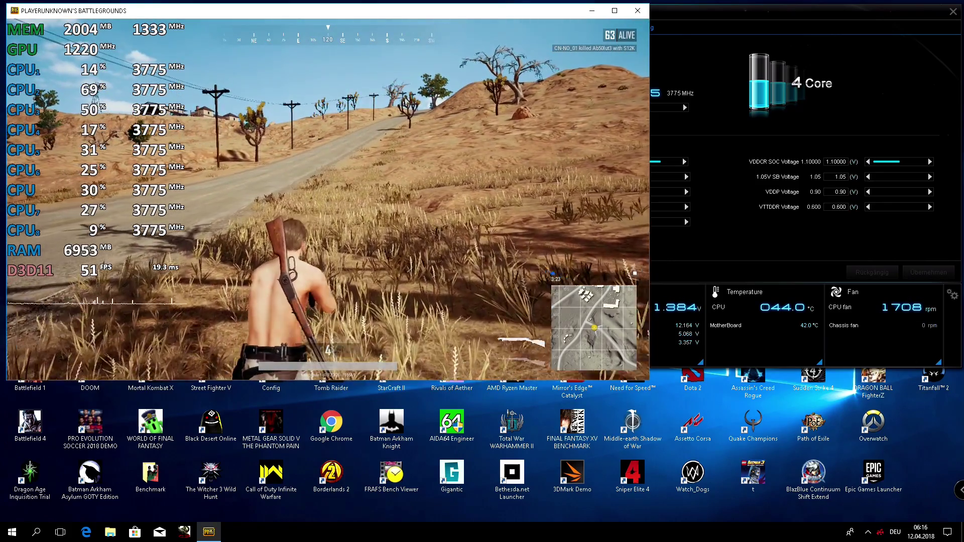
key(w)
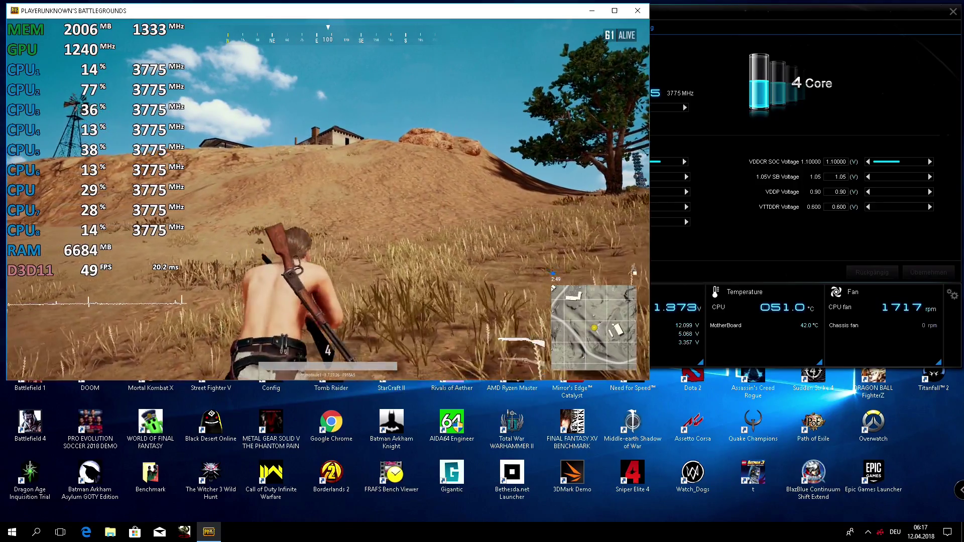
key(1)
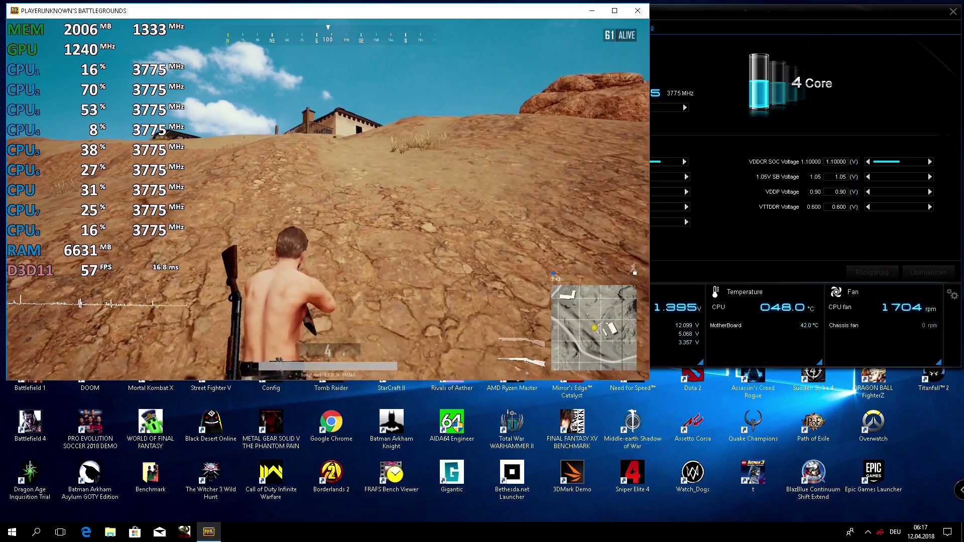
key(w)
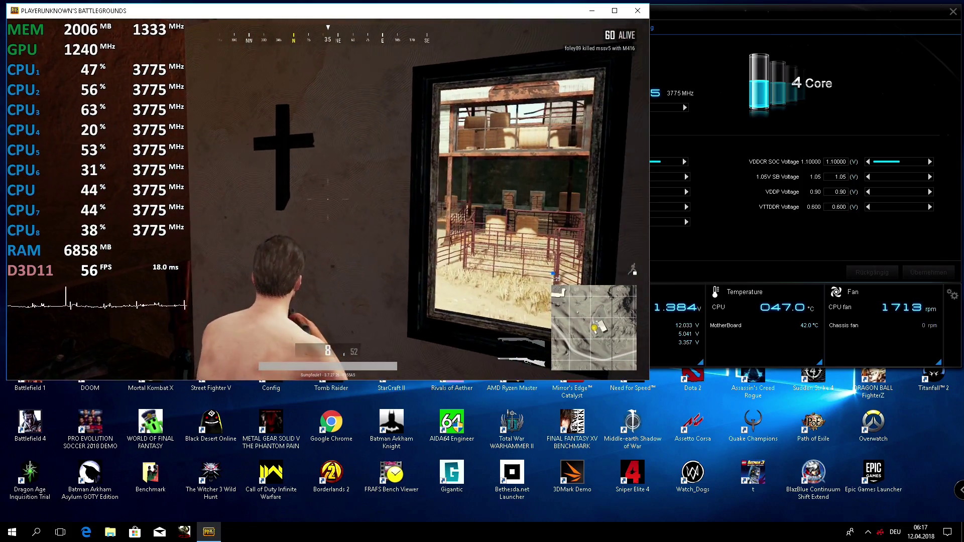
Switch back to the ASUS utility and apply a CPU ratio of 38.00 (3800 MHz), accepting the warning
key(super)
click(956, 245)
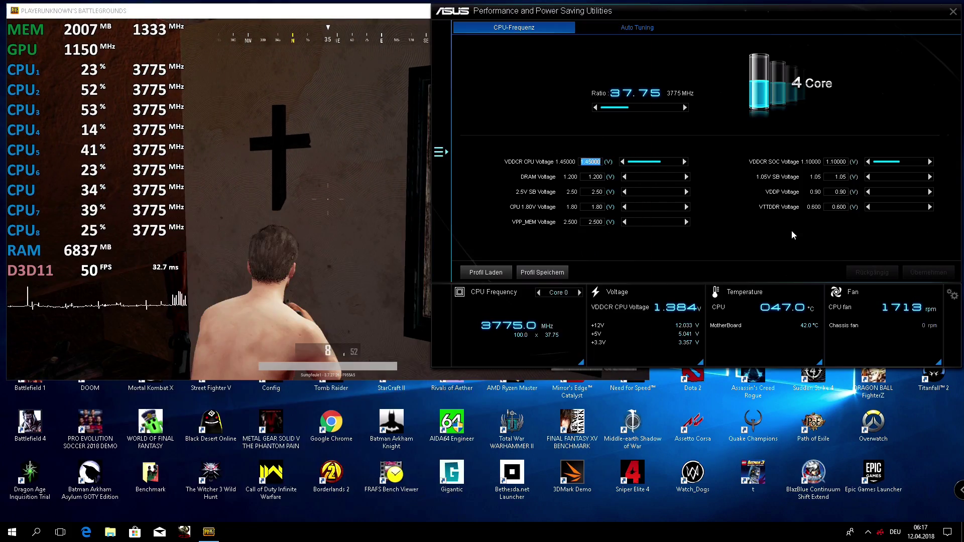
click(686, 108)
click(928, 273)
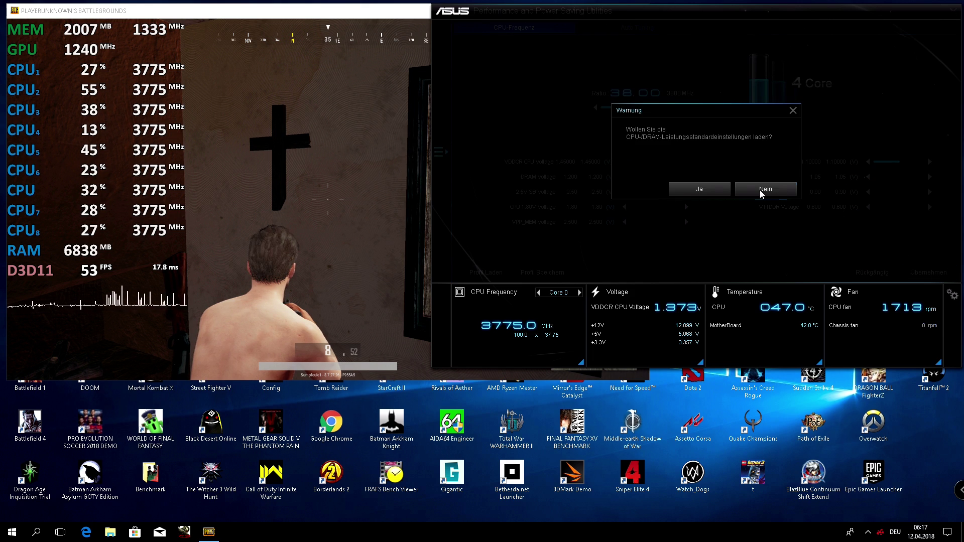
click(701, 194)
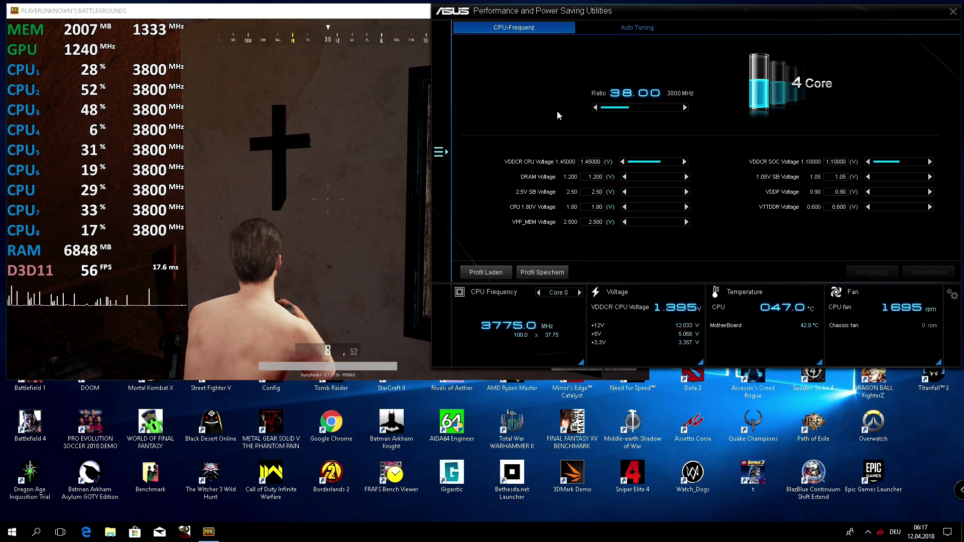
Apply a CPU ratio of 38.75 (3875 MHz), then return to the game and open its system menu
click(685, 107)
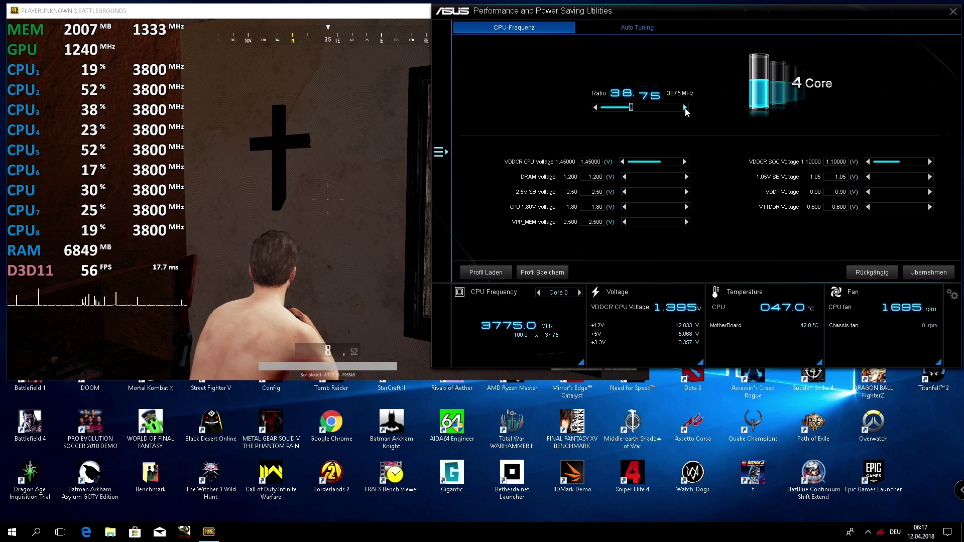
click(928, 272)
click(711, 189)
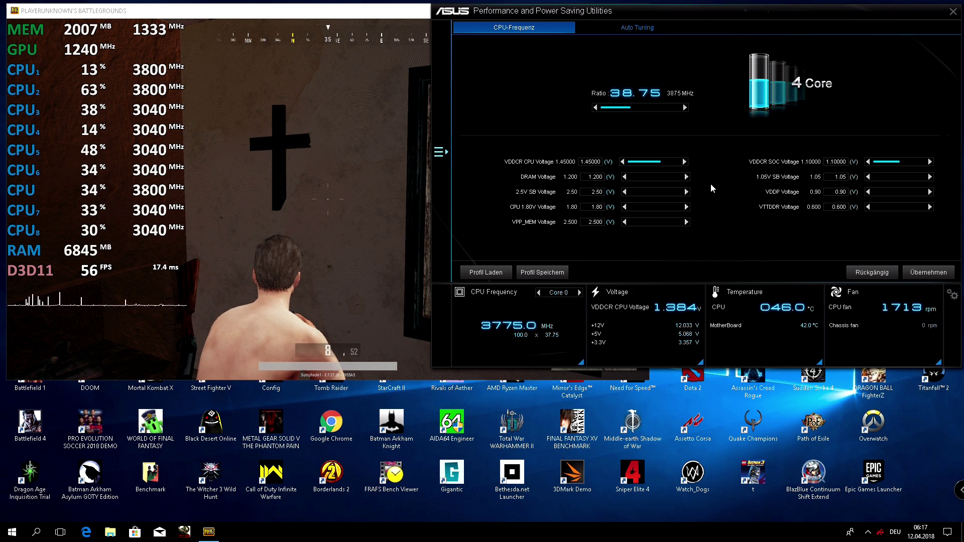
click(184, 71)
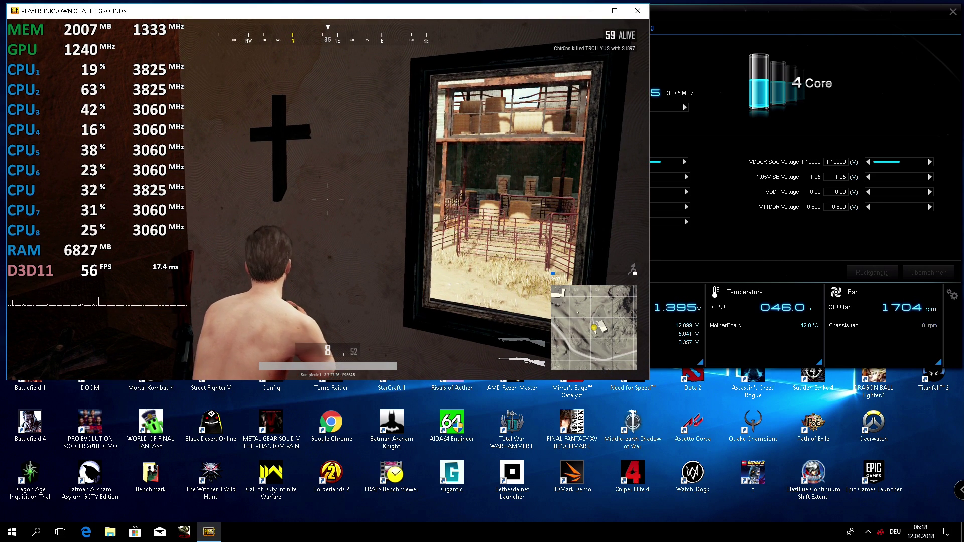
key(Escape)
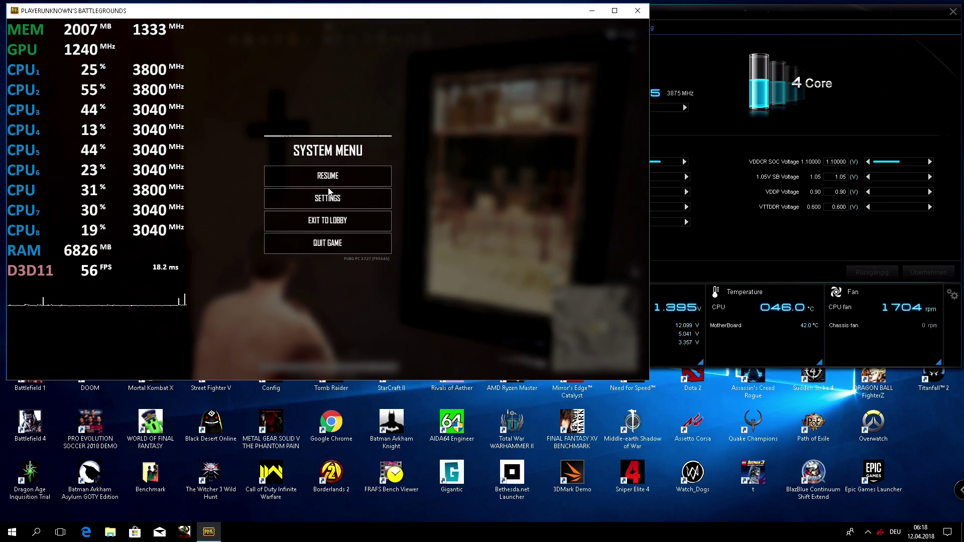
Switch to the ASUS utility and set the CPU ratio back to 37.75 (3775 MHz), accepting the warning
key(super)
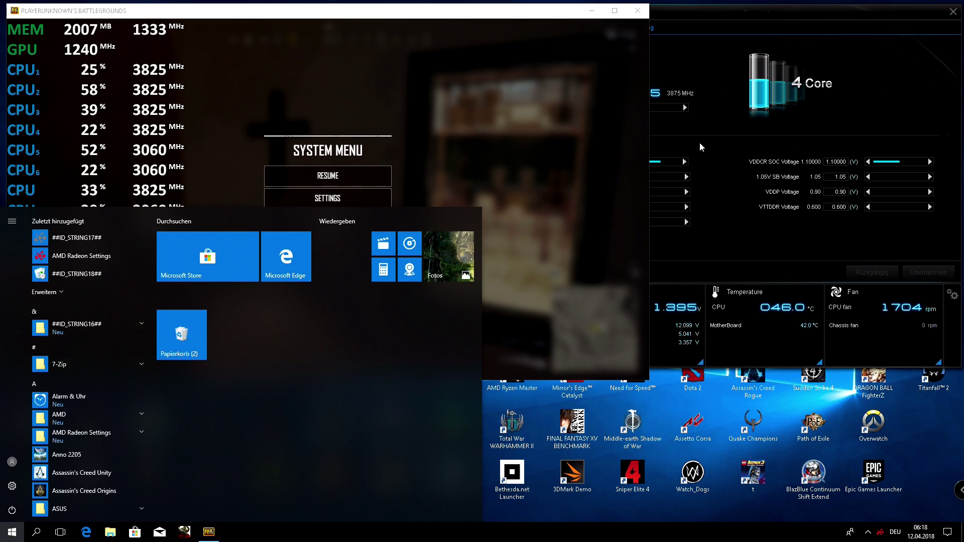
click(699, 142)
click(621, 108)
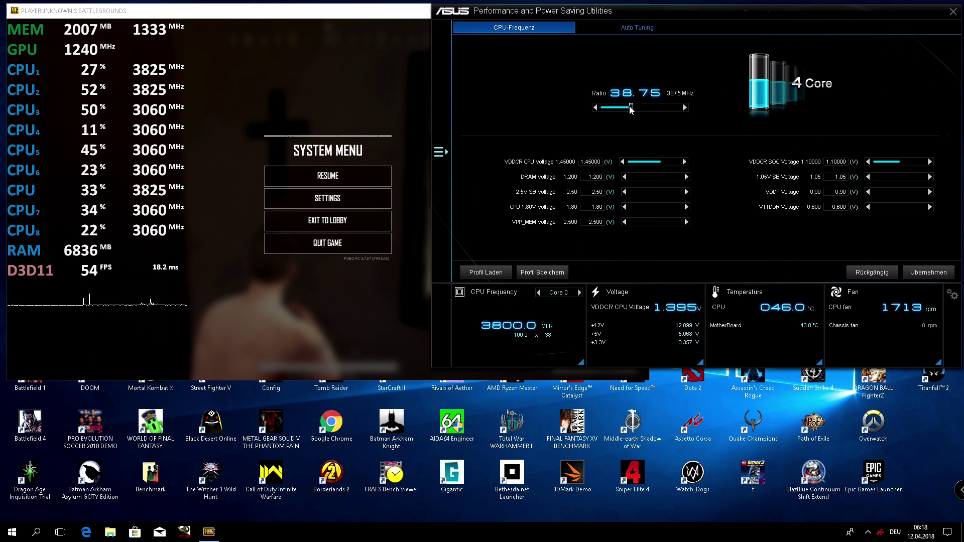
click(598, 107)
click(598, 108)
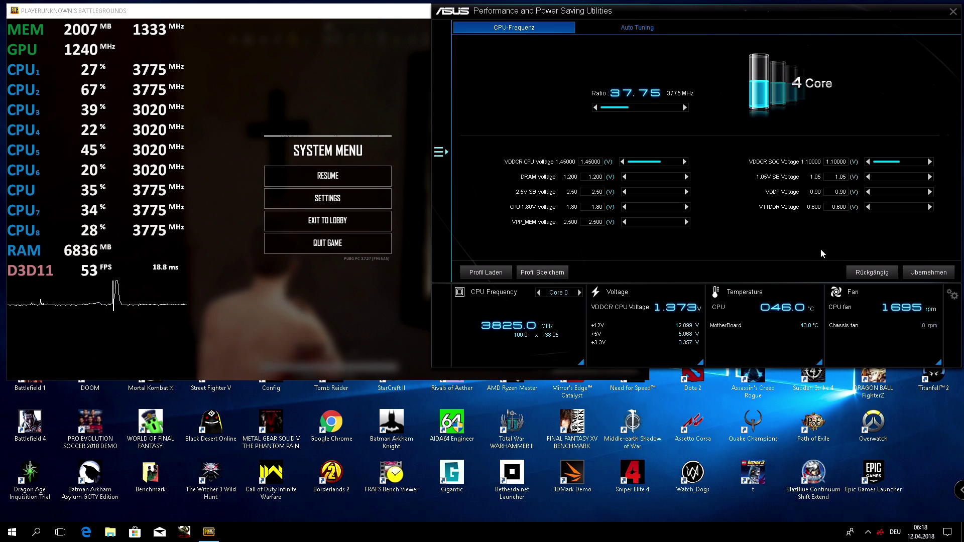
click(928, 272)
click(687, 190)
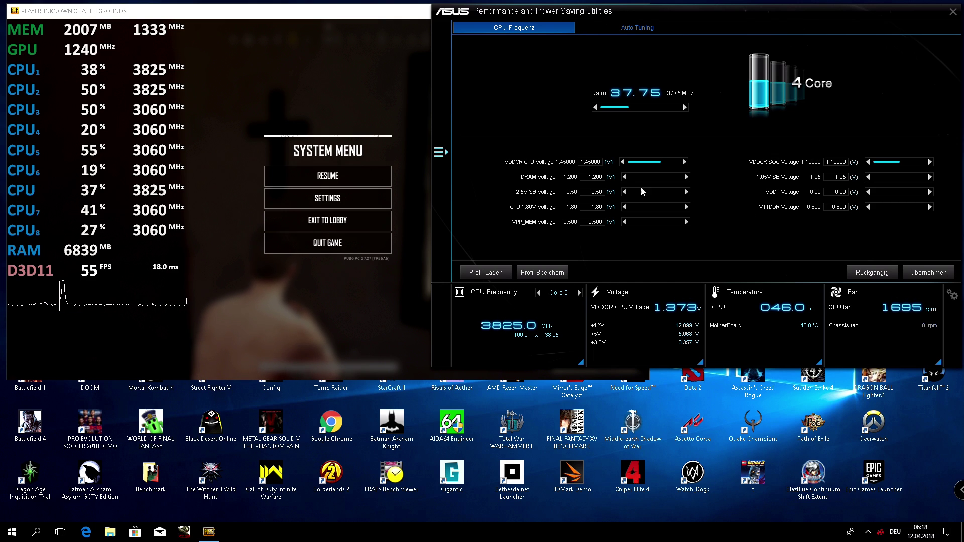
Resume the match, leave the house through the green door, vault the balcony railing and put the weapon away
click(341, 174)
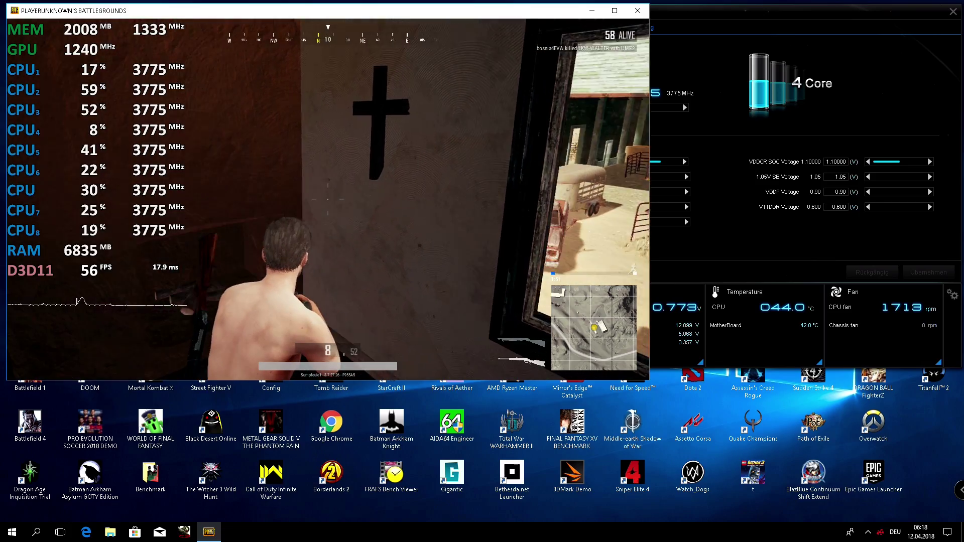
key(w)
key(f)
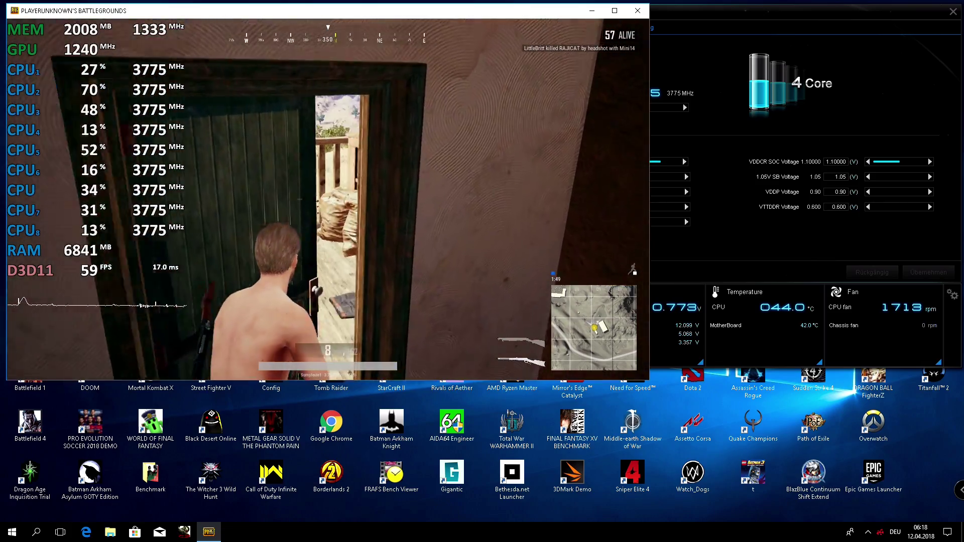
key(w)
key(space)
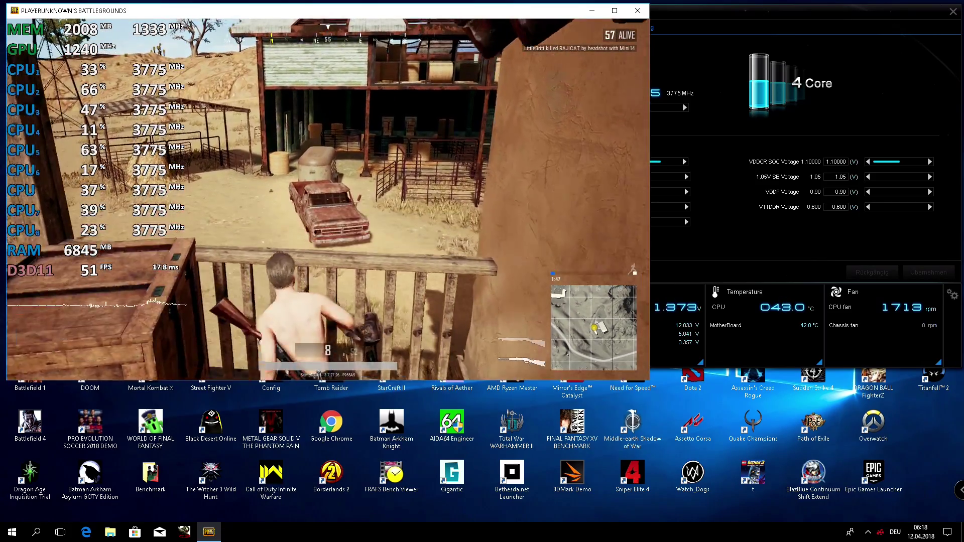
key(w)
key(x)
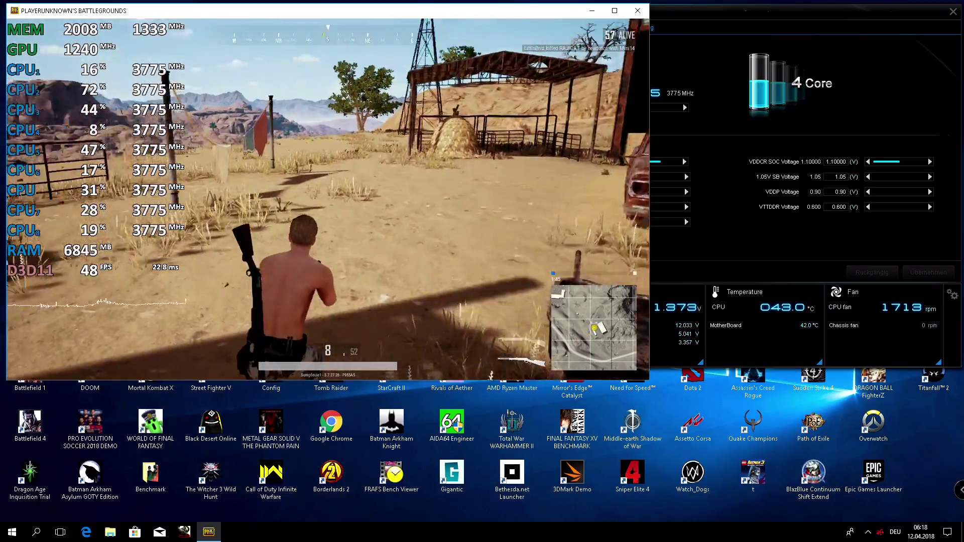
Run past the flag and across the open ground to the slope overlooking the town
key(w)
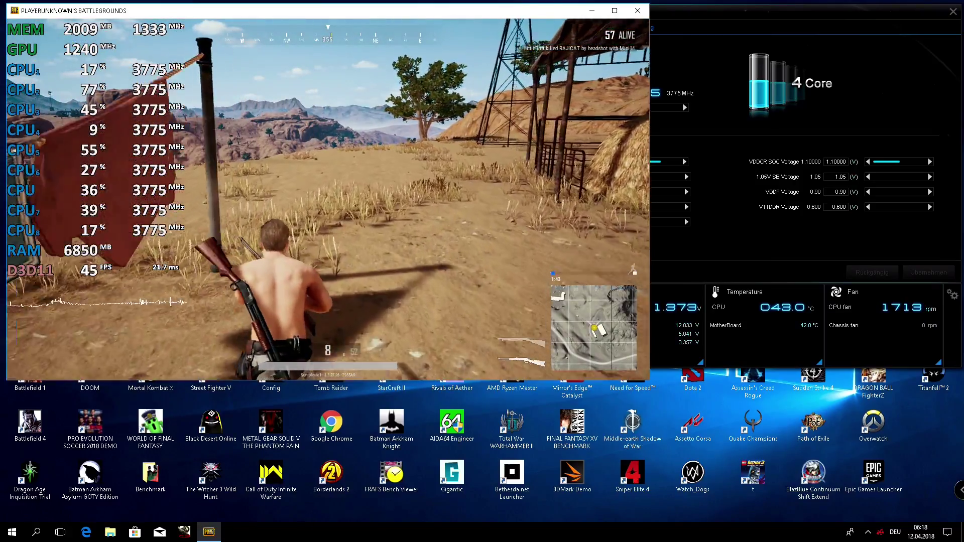
key(w)
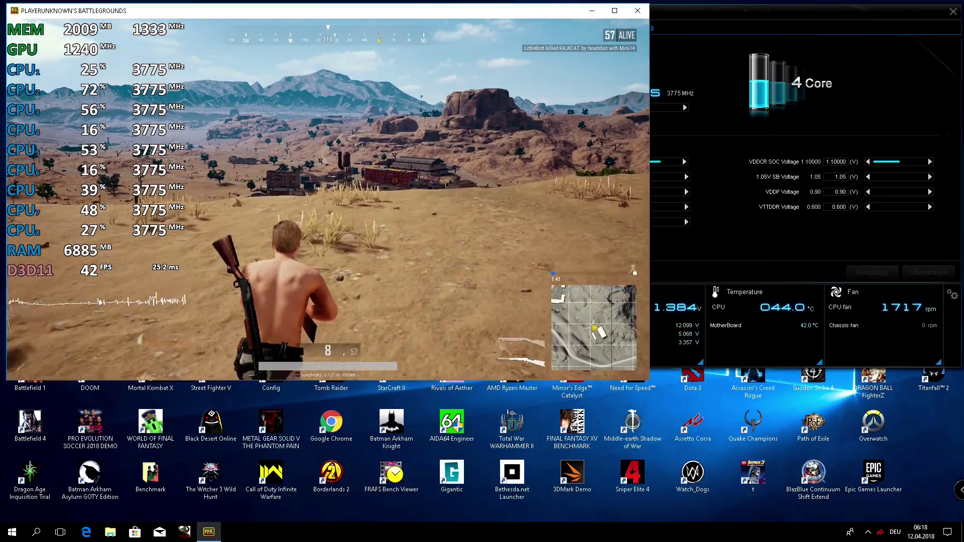
key(w)
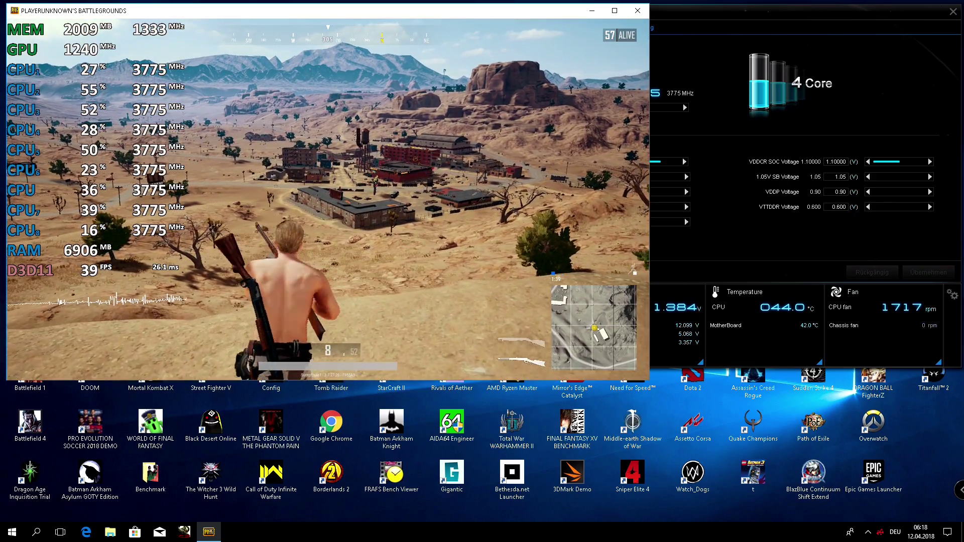